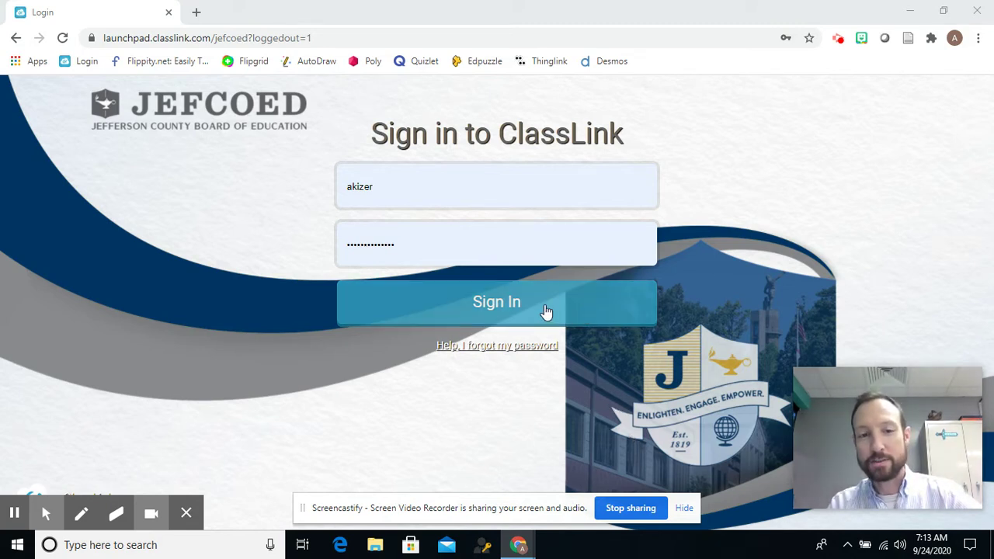
# Sign in on the ClassLink page to reach the Jefferson County launchpad with its app tiles
pyautogui.click(546, 310)
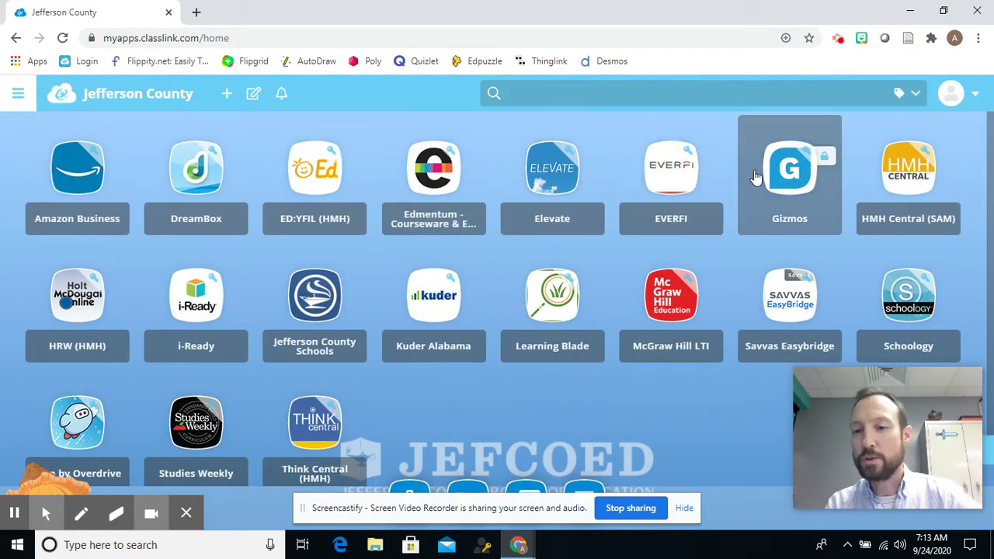
# Launch Gizmos from ClassLink and open the first Grade 5 math class's gizmo list
pyautogui.click(789, 203)
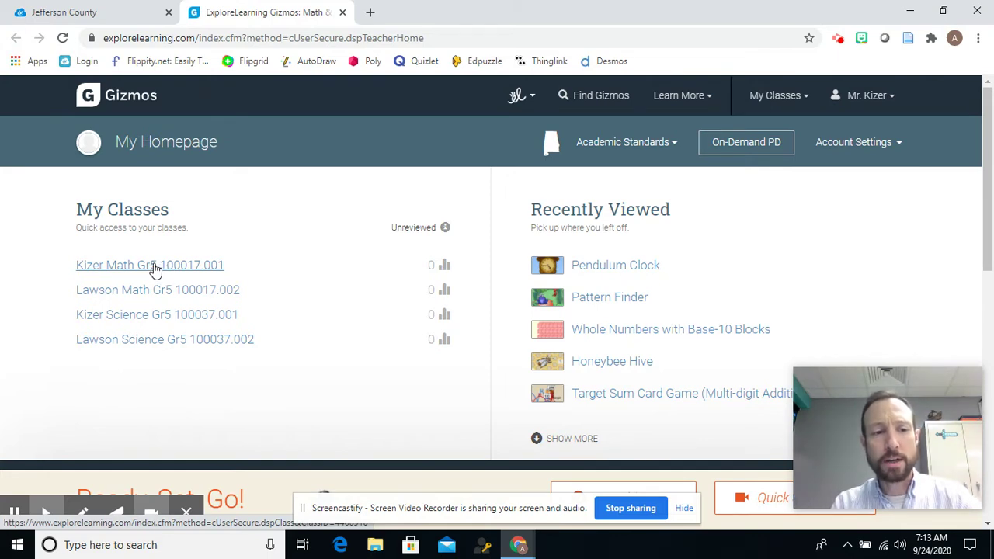
pyautogui.click(155, 268)
pyautogui.scroll(-2, 386, 289)
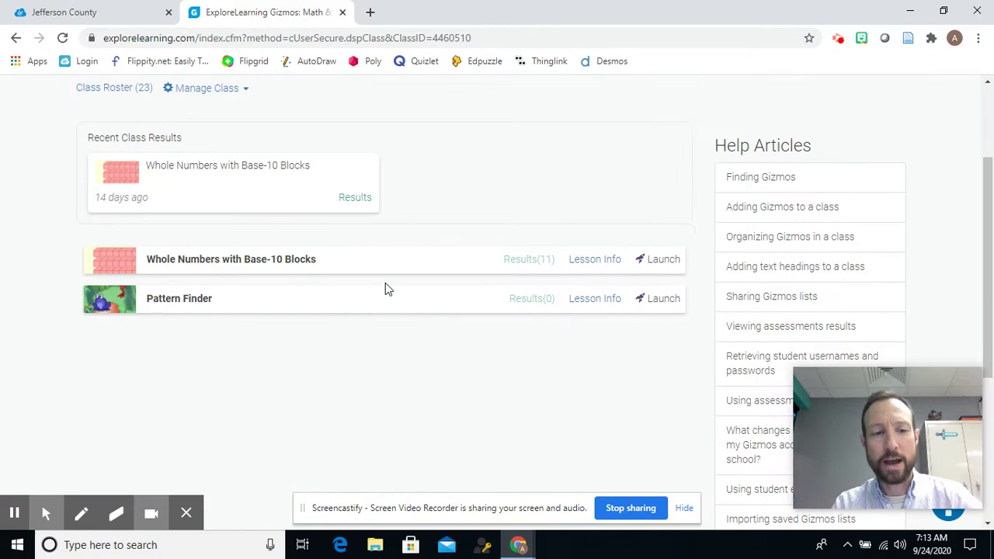
# Open the Pattern Finder lesson and launch the gizmo in Beginner mode
pyautogui.click(126, 301)
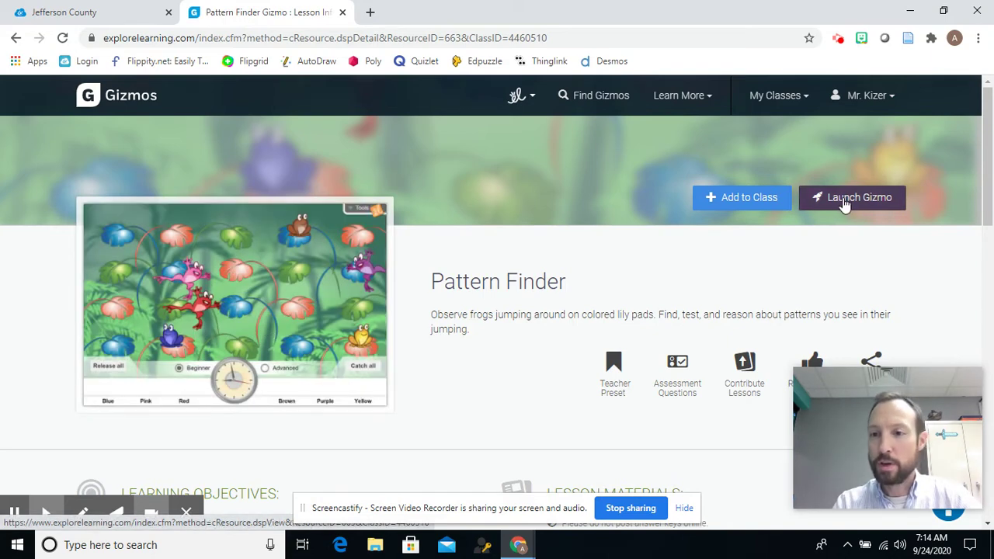
pyautogui.click(271, 262)
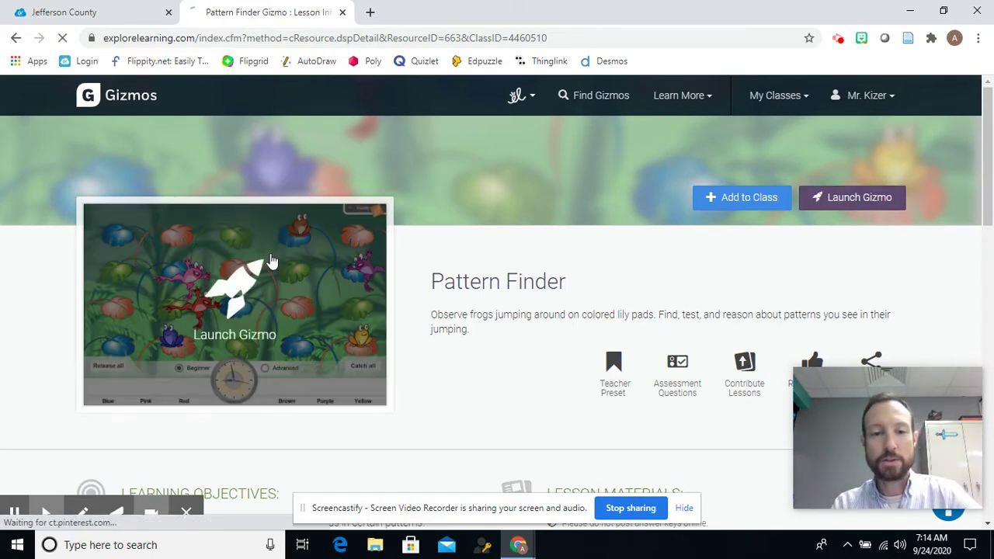
pyautogui.scroll(-3, 647, 252)
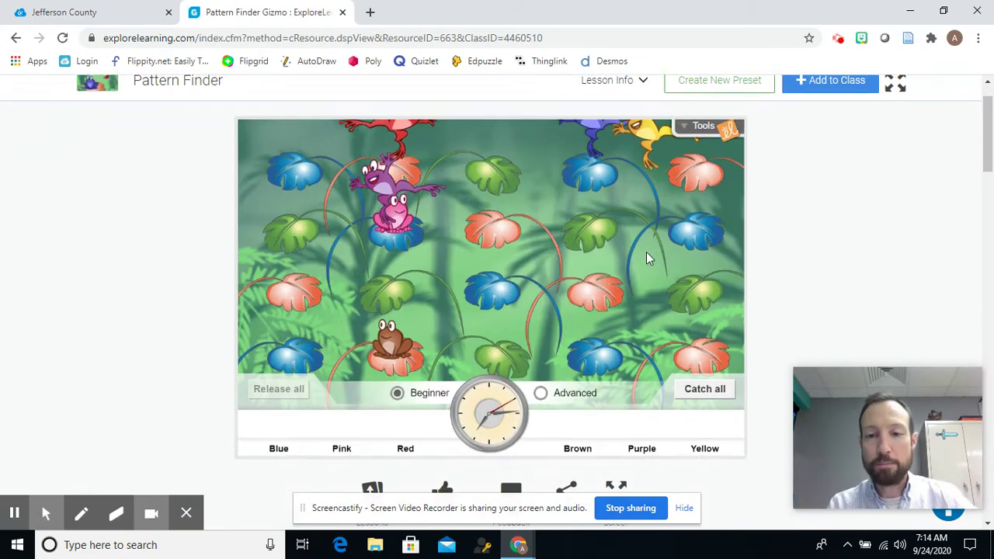
pyautogui.scroll(-2, 755, 261)
pyautogui.scroll(3, 755, 262)
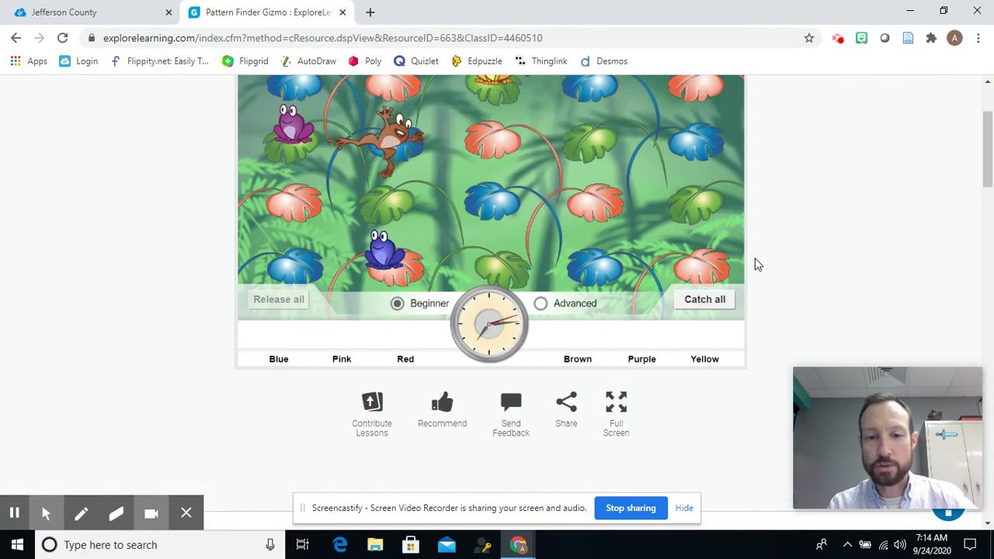
# Catch all the frogs into their colour bins, then release them all back onto the lily pads
pyautogui.click(714, 303)
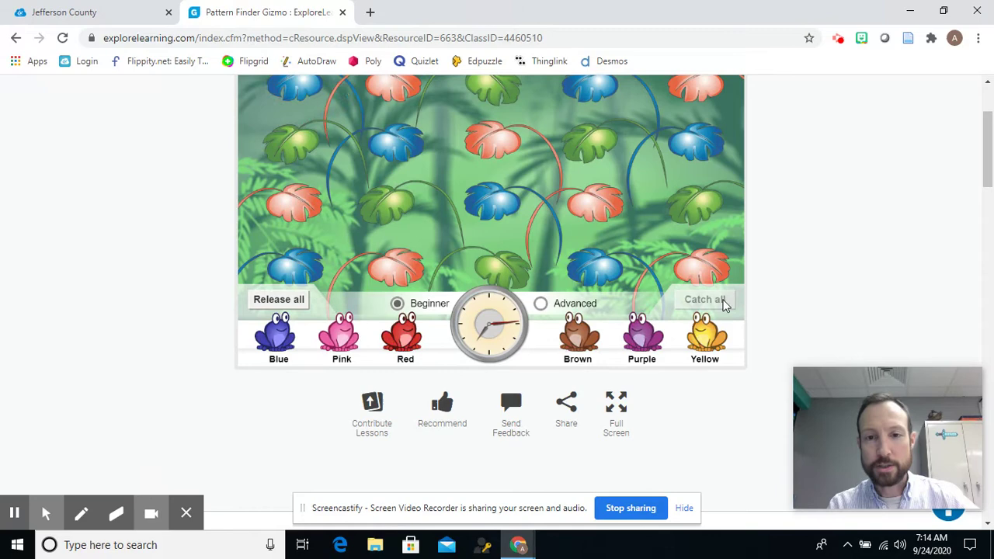
pyautogui.click(297, 305)
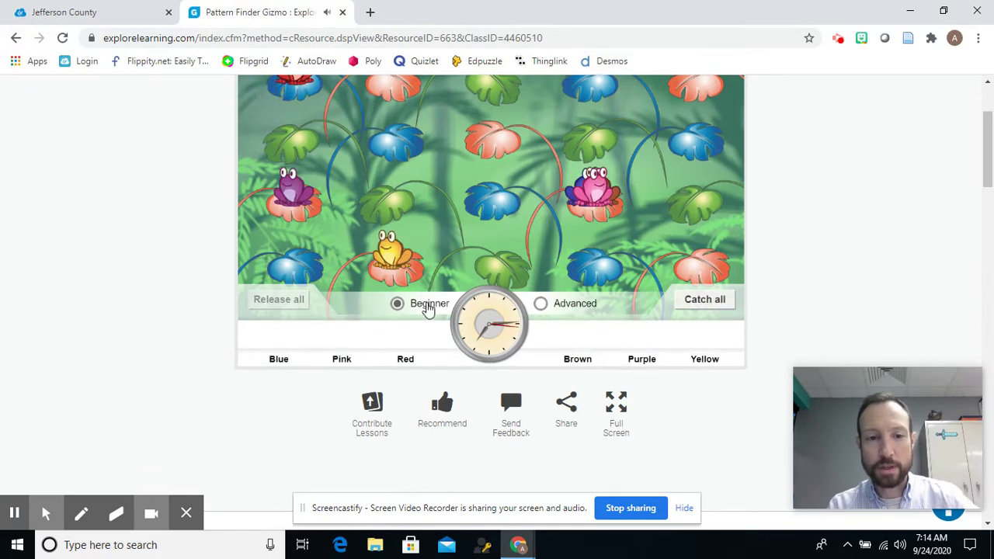
pyautogui.scroll(2, 473, 268)
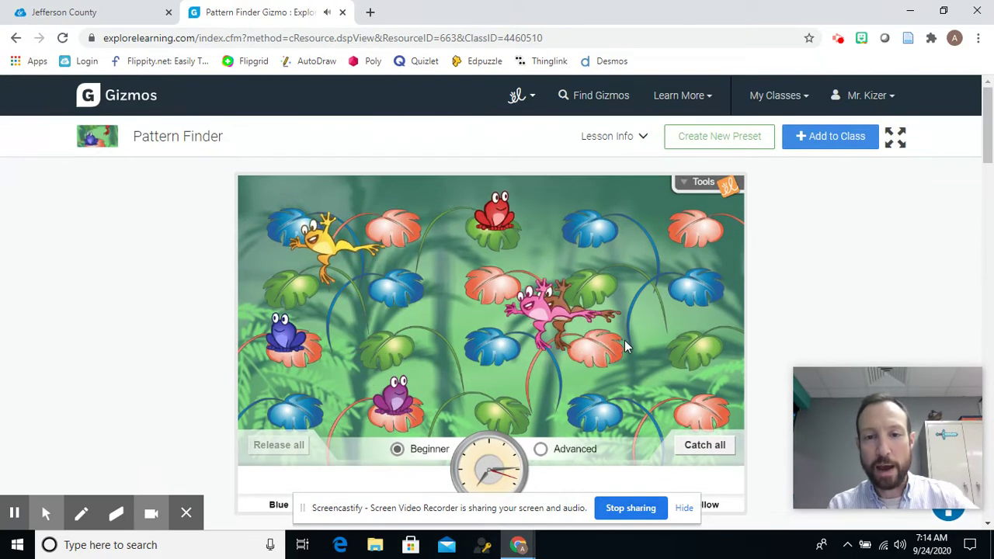
pyautogui.scroll(-2, 644, 336)
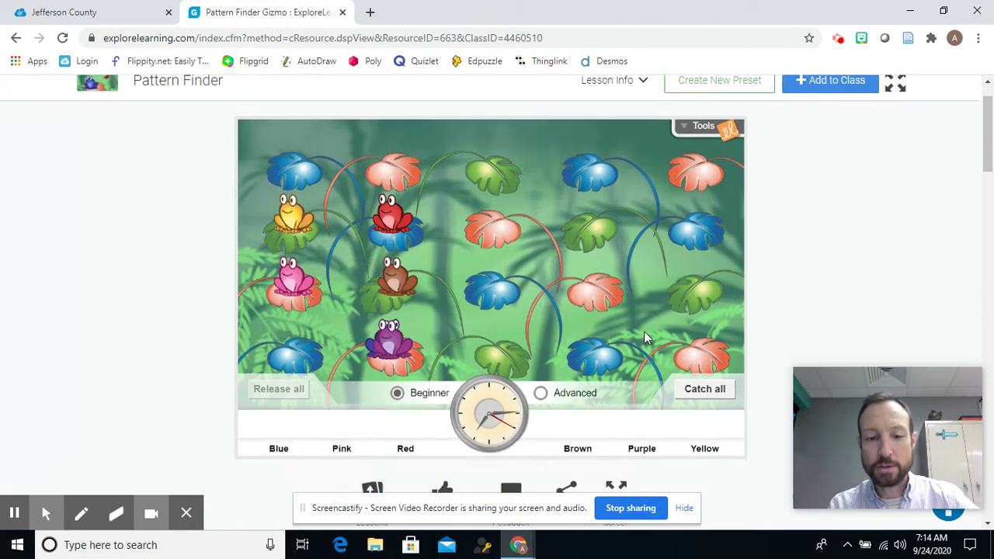
pyautogui.scroll(-5, 644, 338)
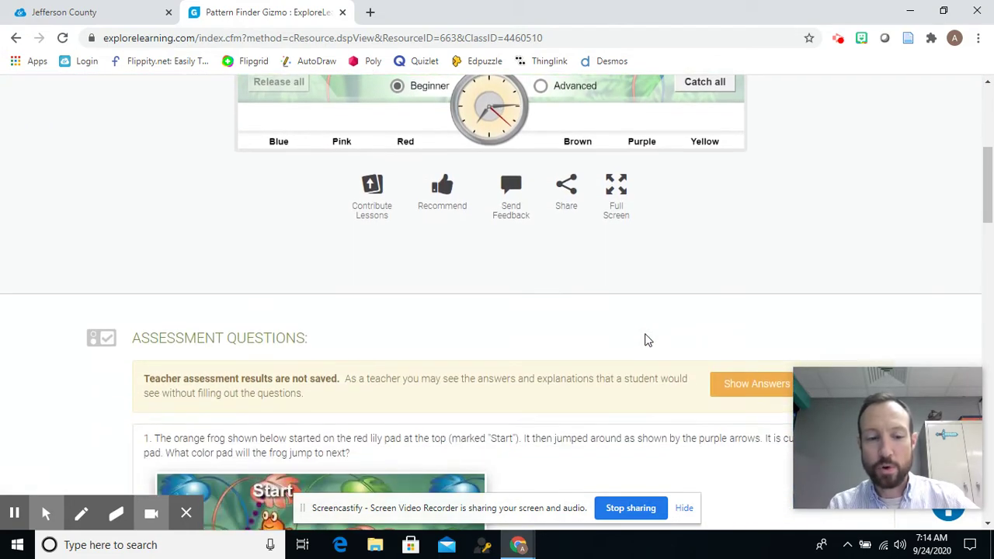
pyautogui.scroll(-5, 648, 342)
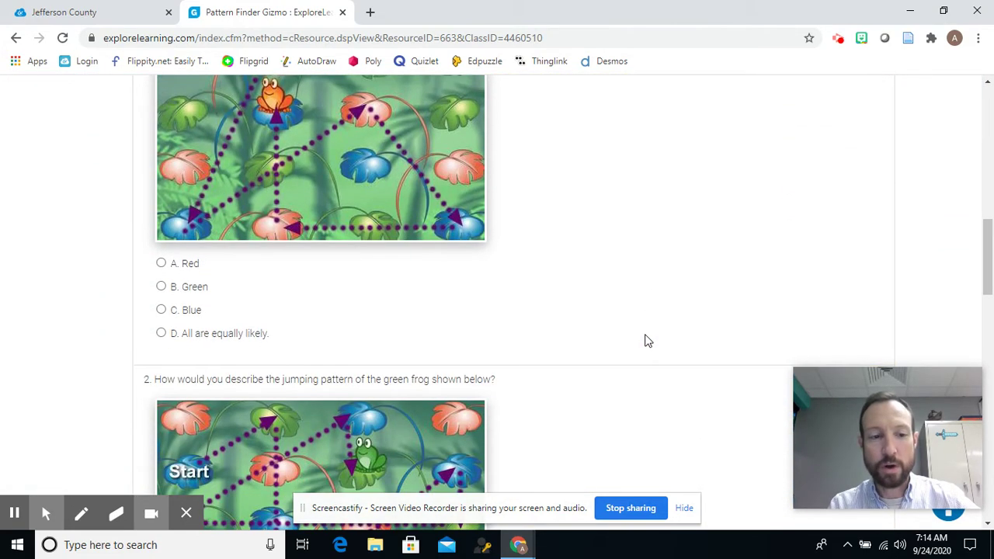
pyautogui.scroll(-9, 649, 341)
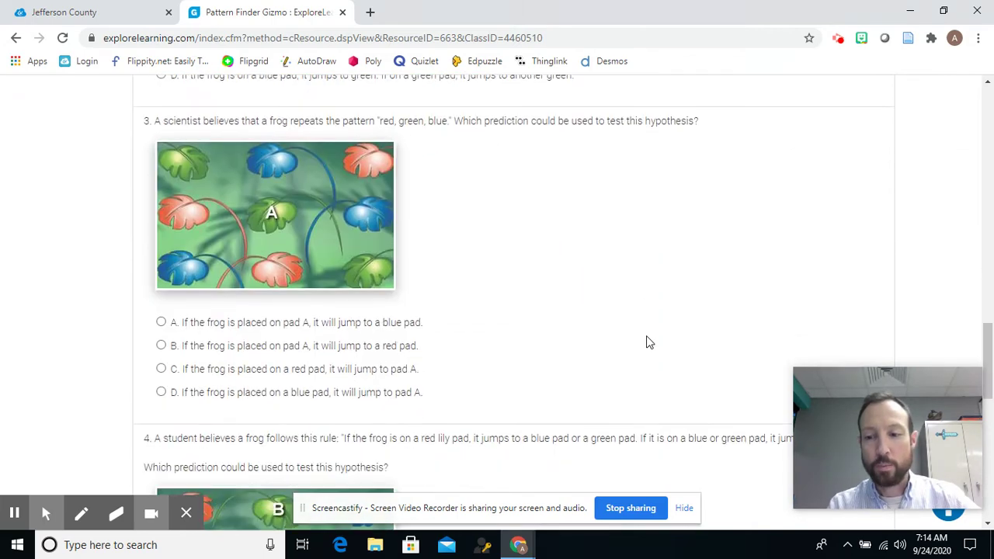
pyautogui.scroll(-4, 649, 341)
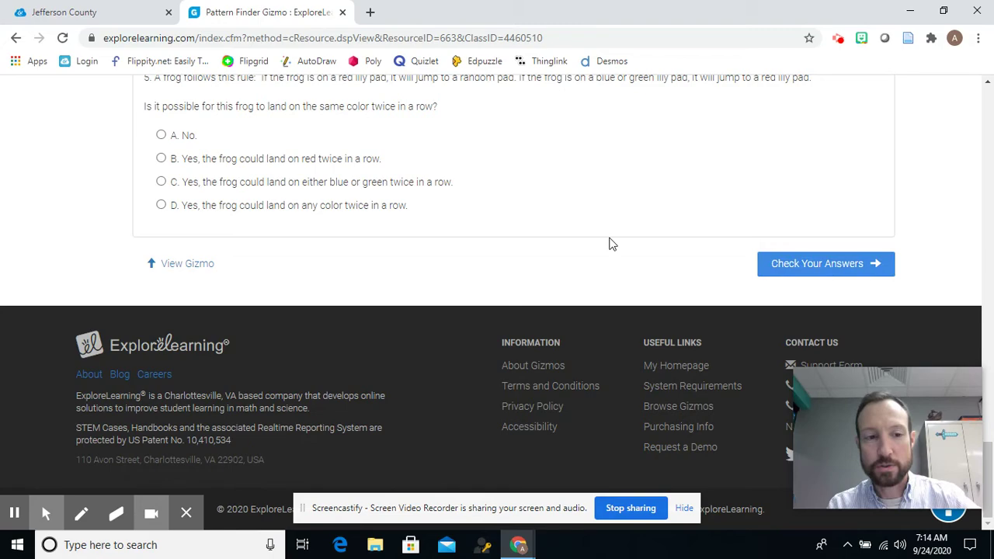
pyautogui.scroll(11, 488, 231)
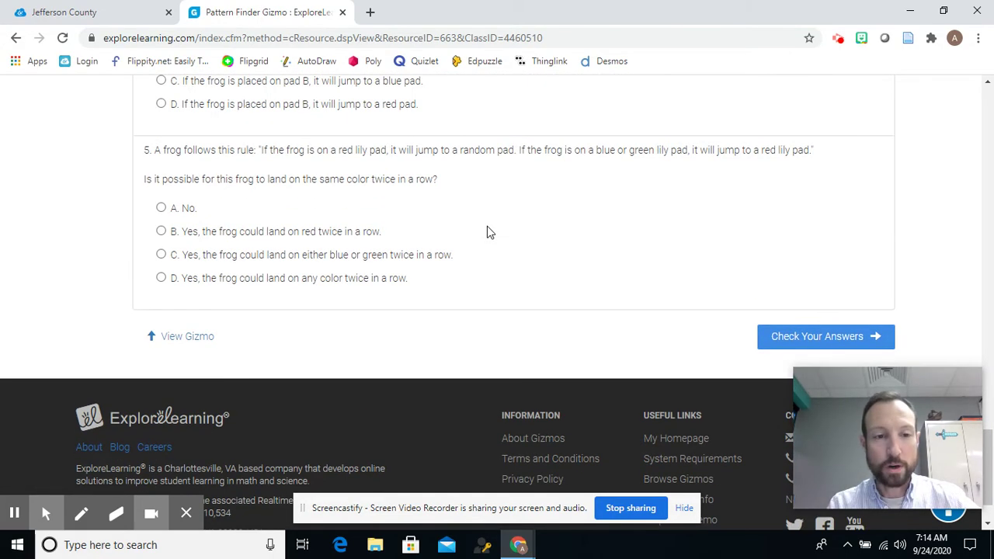
# Select the Advanced jumping pattern for the Pattern Finder frogs and show the Tools panel
pyautogui.scroll(12, 406, 248)
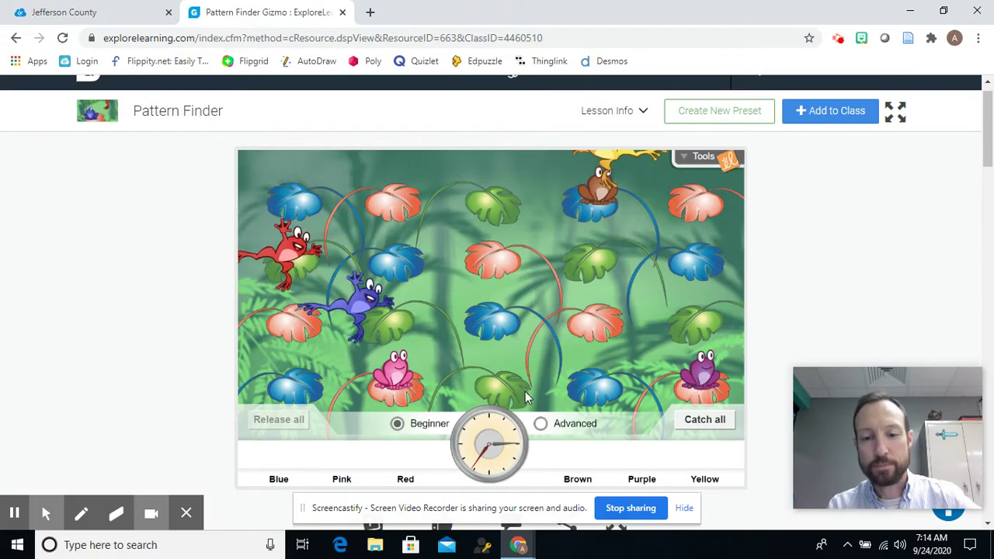
pyautogui.scroll(-1, 402, 369)
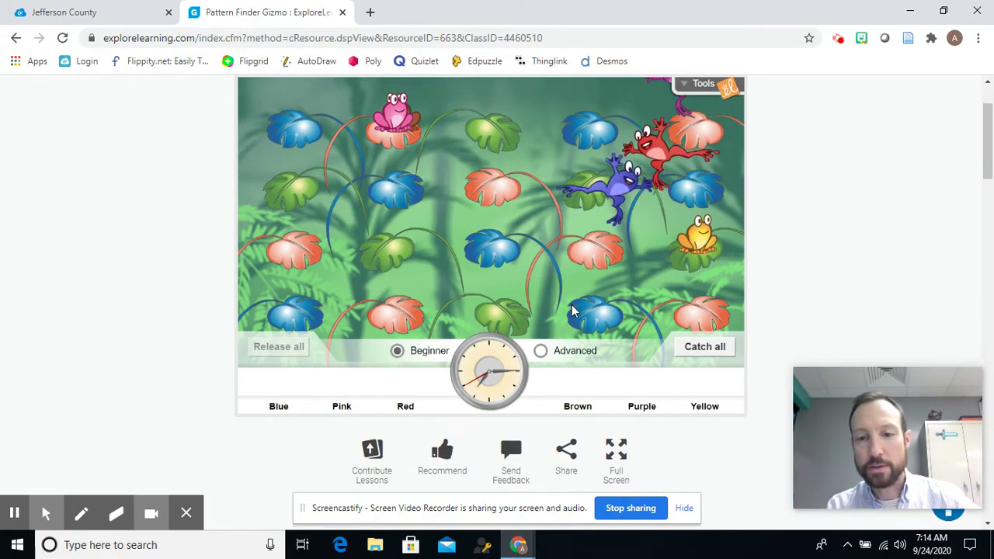
pyautogui.scroll(1, 590, 349)
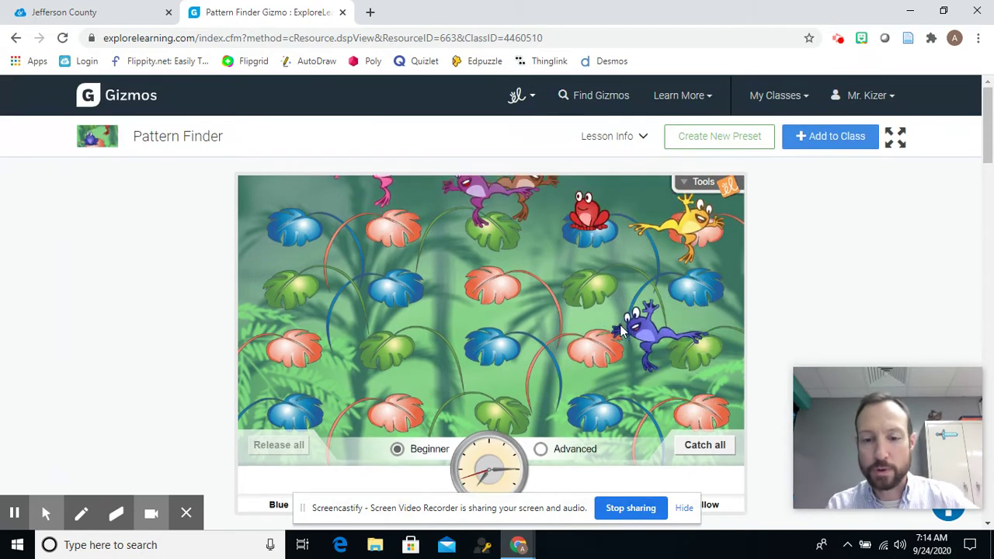
pyautogui.scroll(-1, 619, 325)
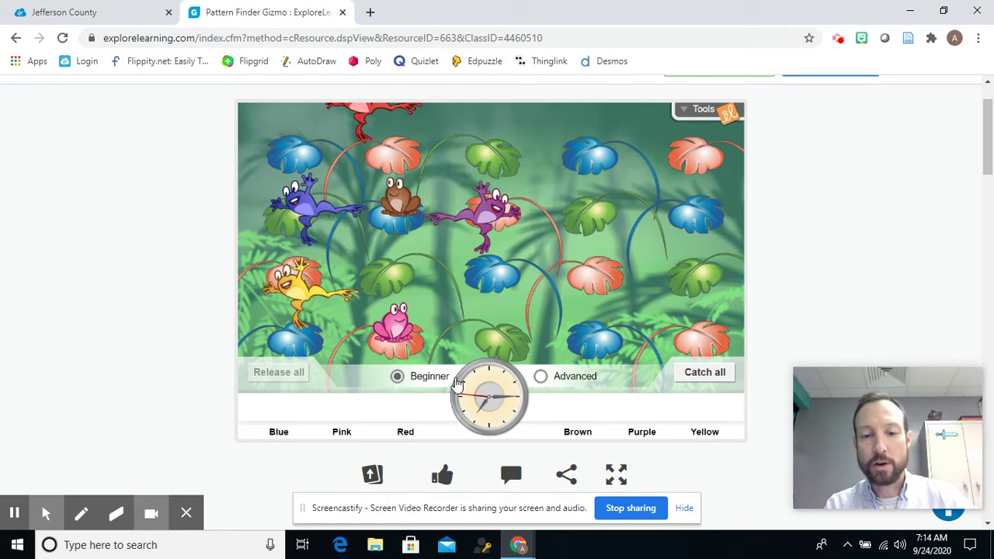
pyautogui.click(541, 378)
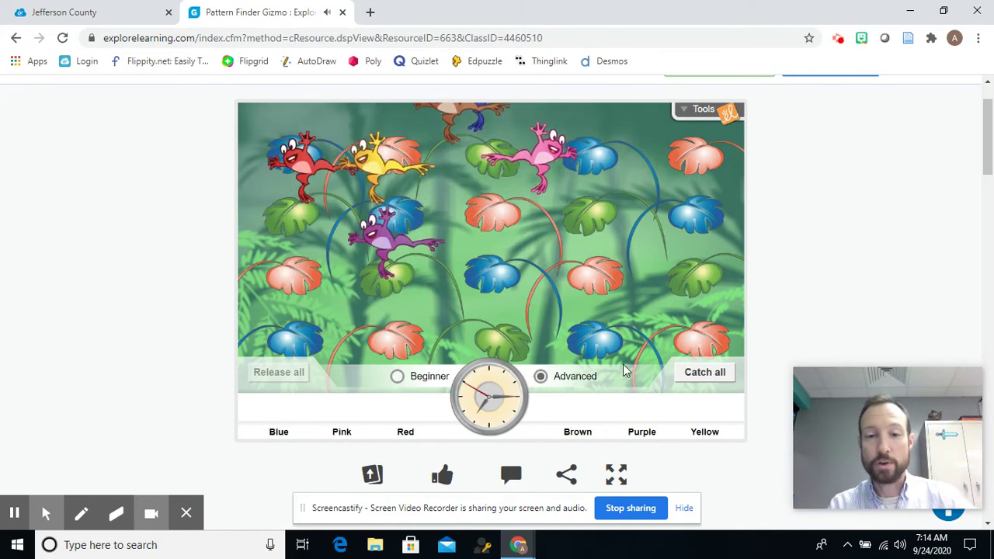
pyautogui.click(685, 114)
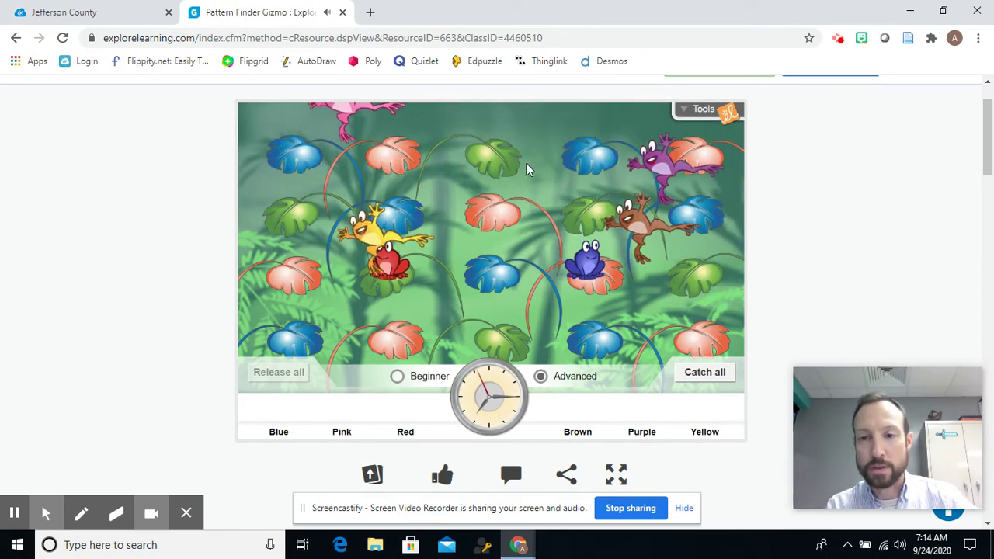
pyautogui.scroll(1, 666, 189)
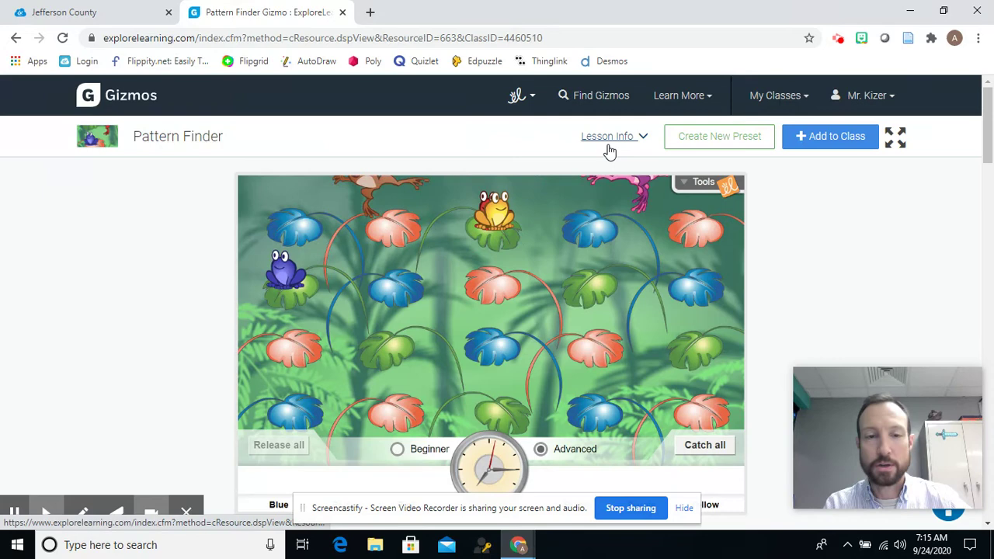
# Go from the Gizmos home page to the Science Gr5 class and open its Pendulum Clock lesson
pyautogui.click(133, 106)
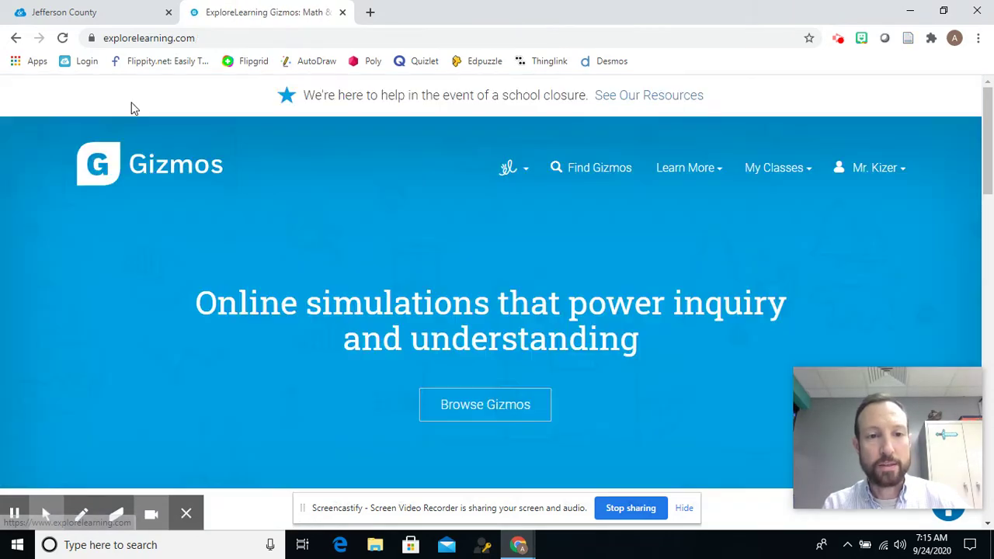
pyautogui.click(766, 166)
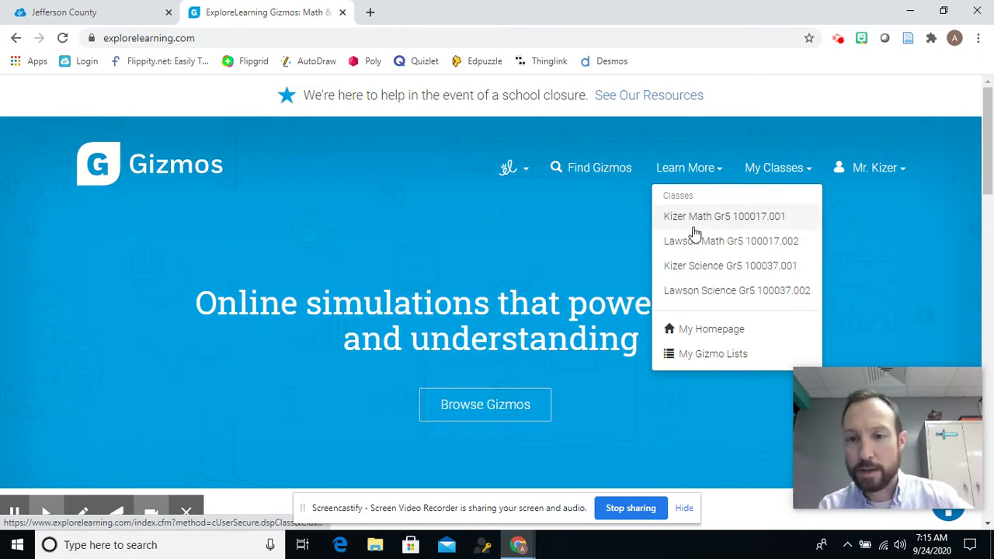
pyautogui.click(702, 271)
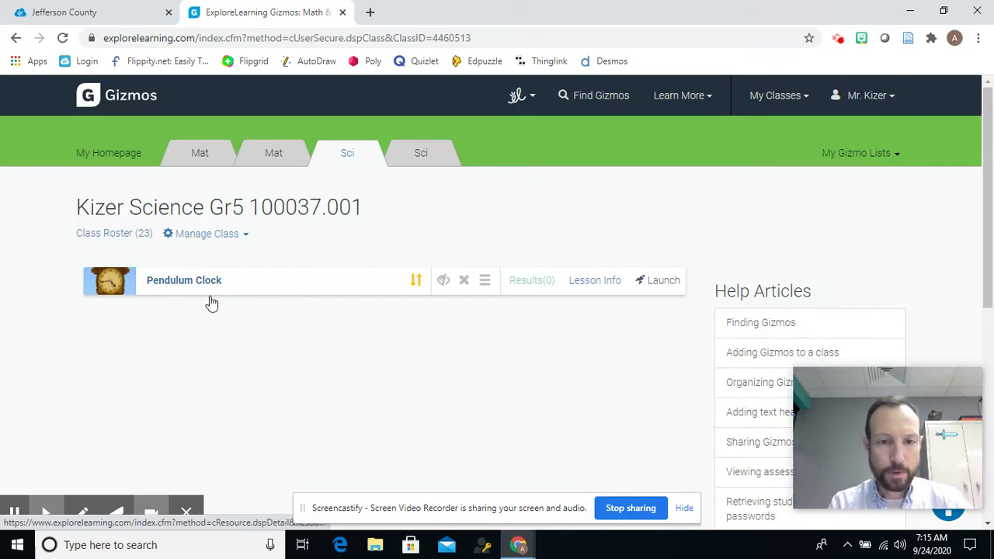
pyautogui.click(169, 282)
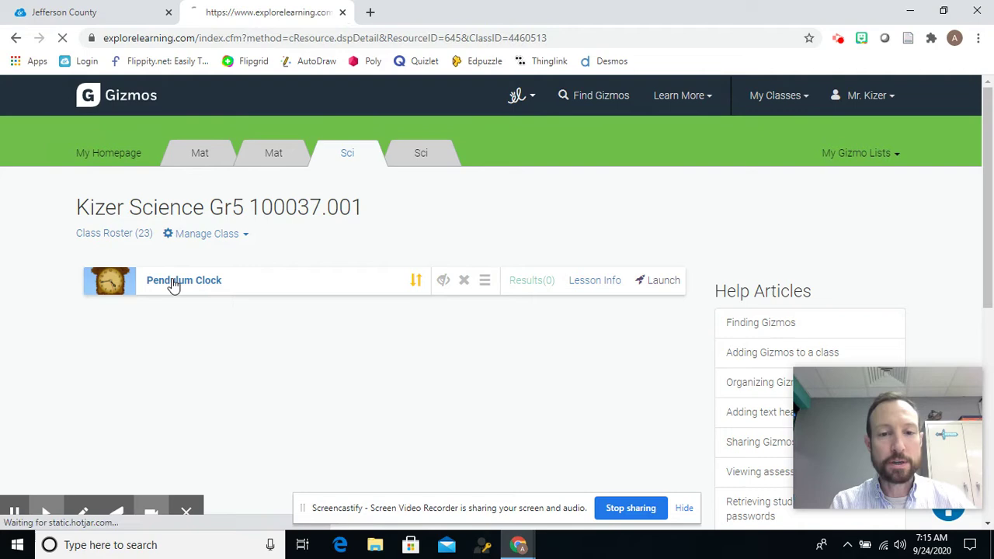
# Launch the Pendulum Clock gizmo and set the 2 kg pendulum swinging
pyautogui.click(242, 294)
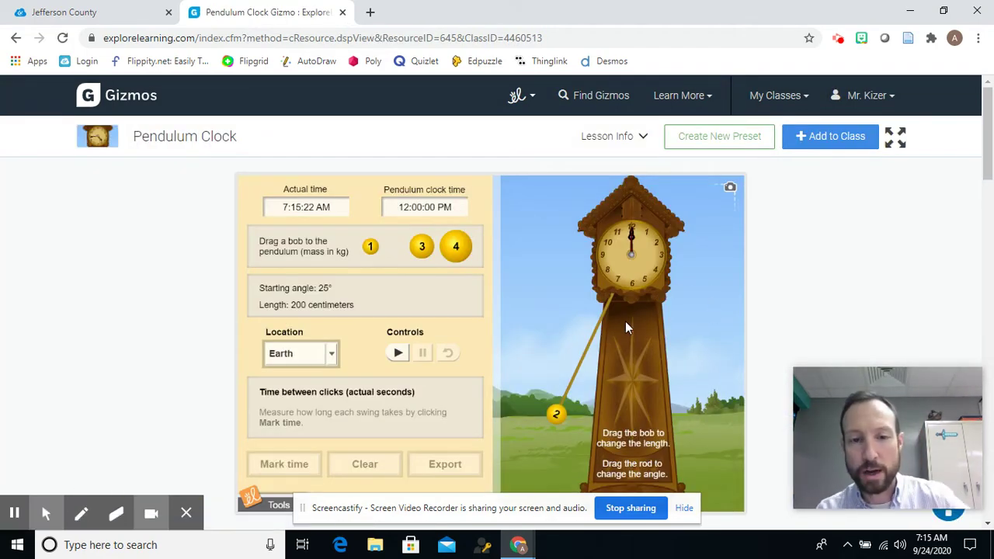
pyautogui.click(398, 359)
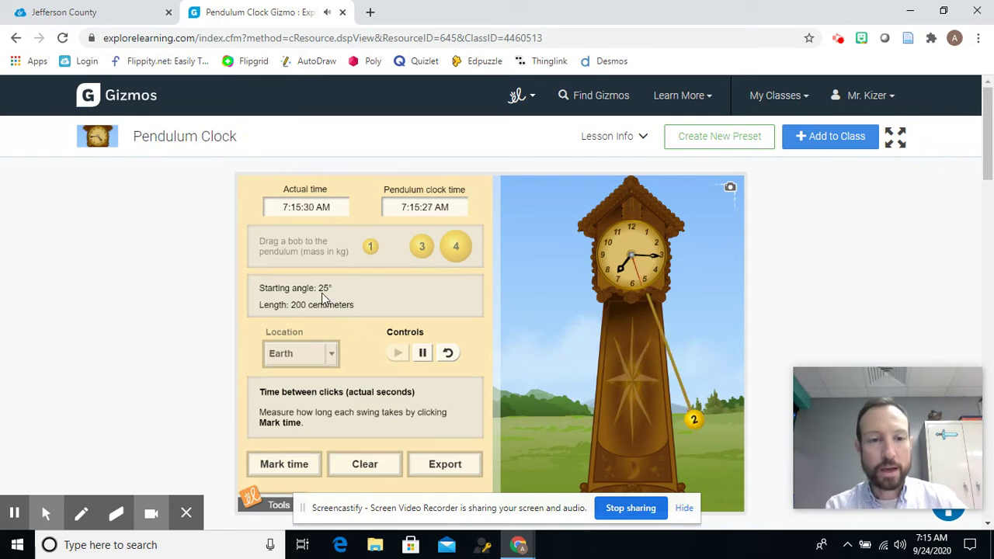
pyautogui.scroll(-1, 332, 309)
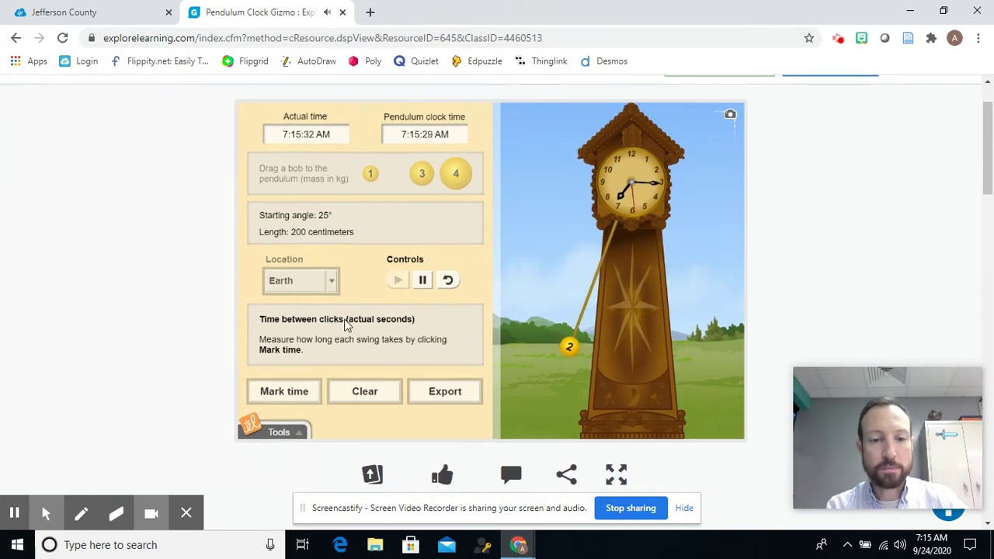
pyautogui.scroll(1, 373, 336)
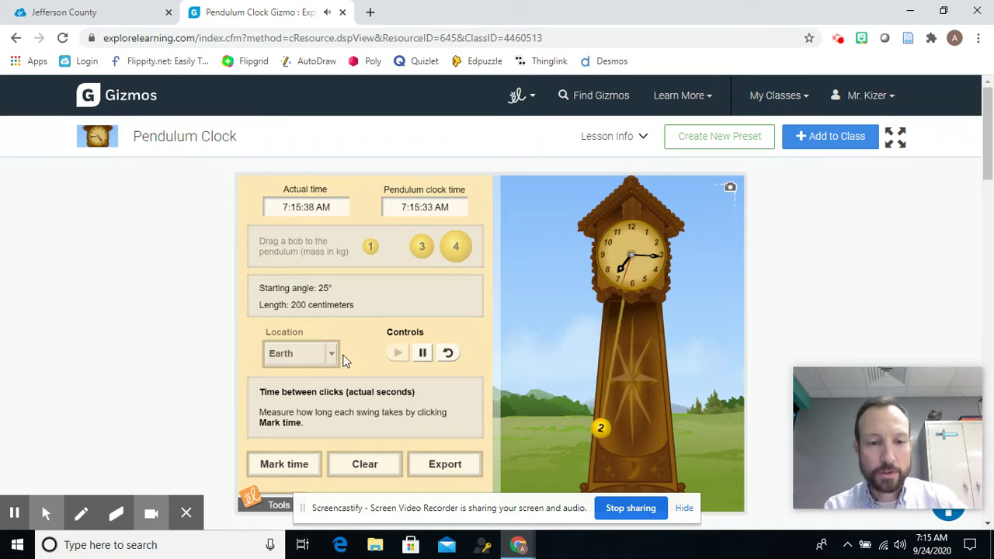
pyautogui.scroll(-3, 638, 331)
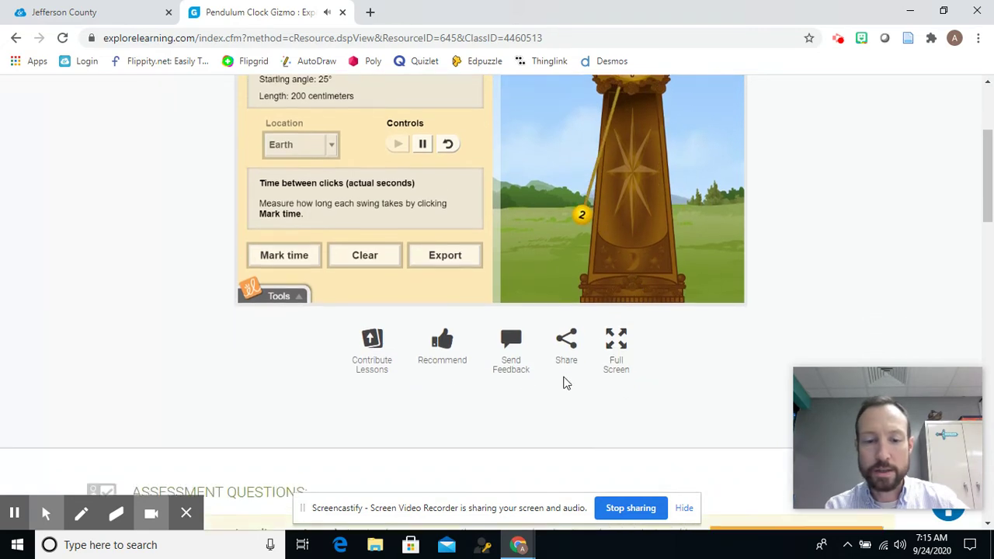
pyautogui.scroll(2, 318, 309)
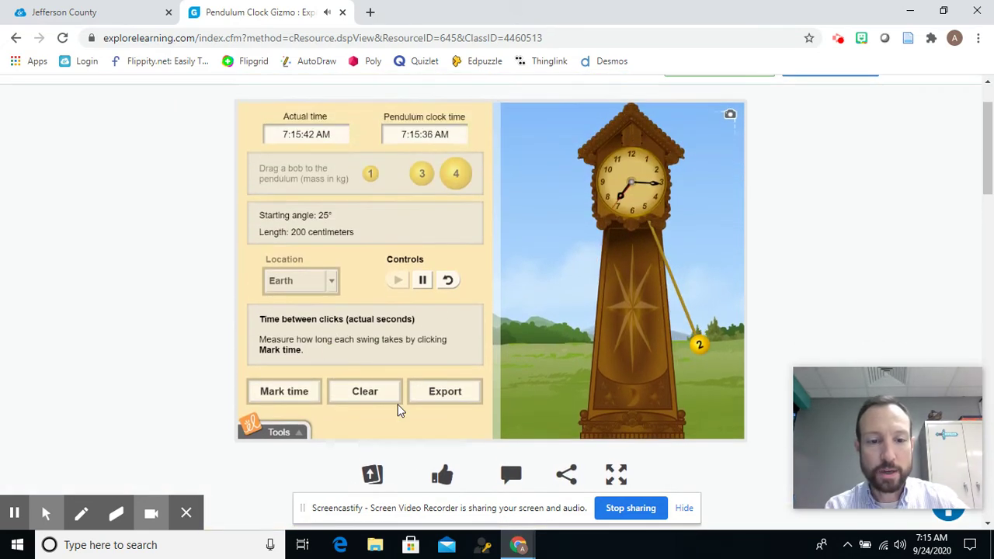
# Pause the pendulum and clock above the assessment questions
pyautogui.click(419, 281)
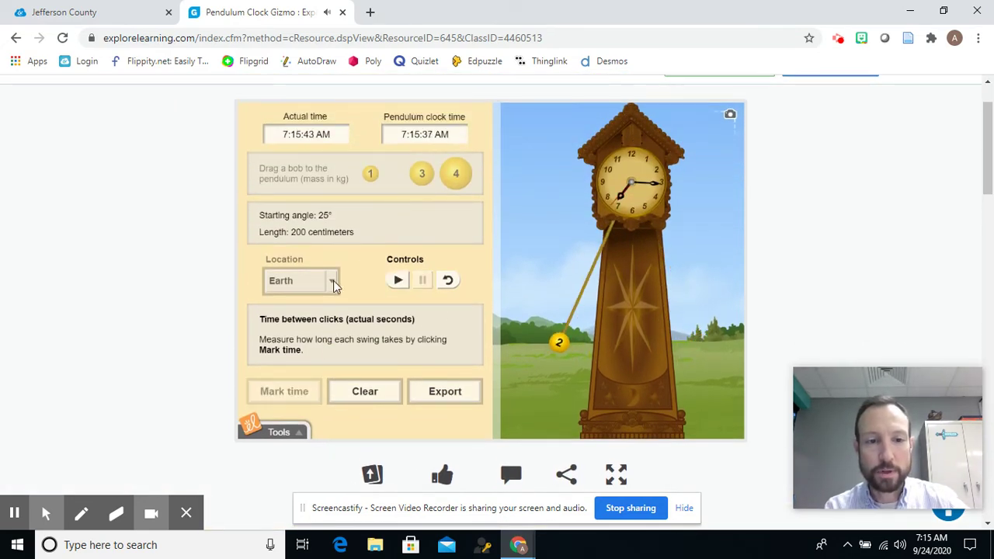
pyautogui.scroll(1, 338, 286)
pyautogui.scroll(1, 338, 285)
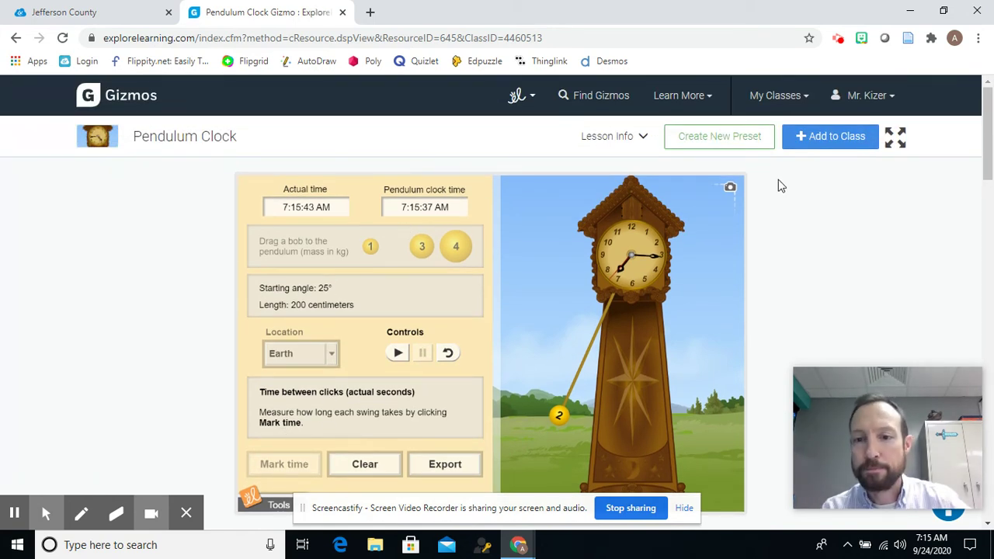
pyautogui.scroll(-2, 723, 315)
pyautogui.scroll(-3, 613, 407)
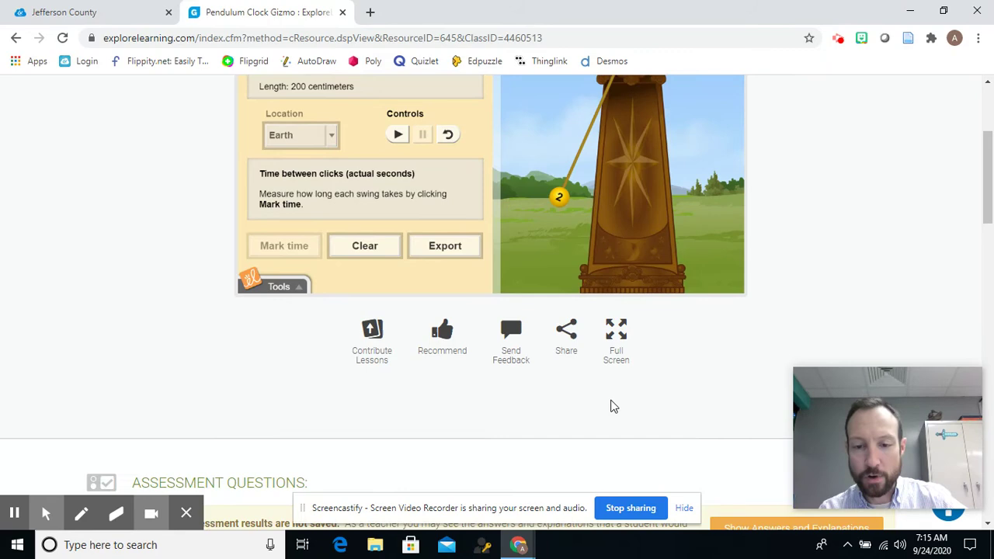
pyautogui.scroll(-2, 499, 331)
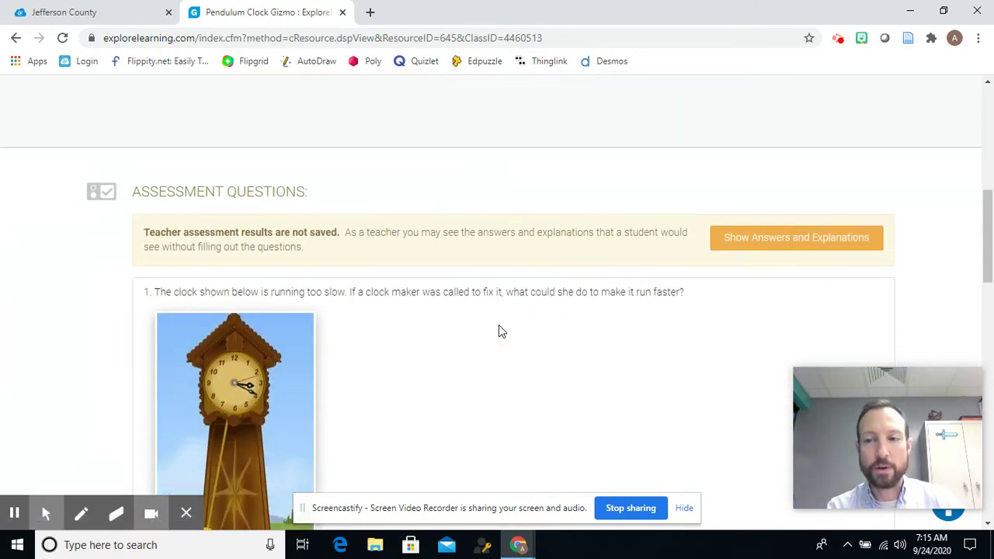
pyautogui.scroll(-1, 508, 329)
pyautogui.scroll(-5, 517, 327)
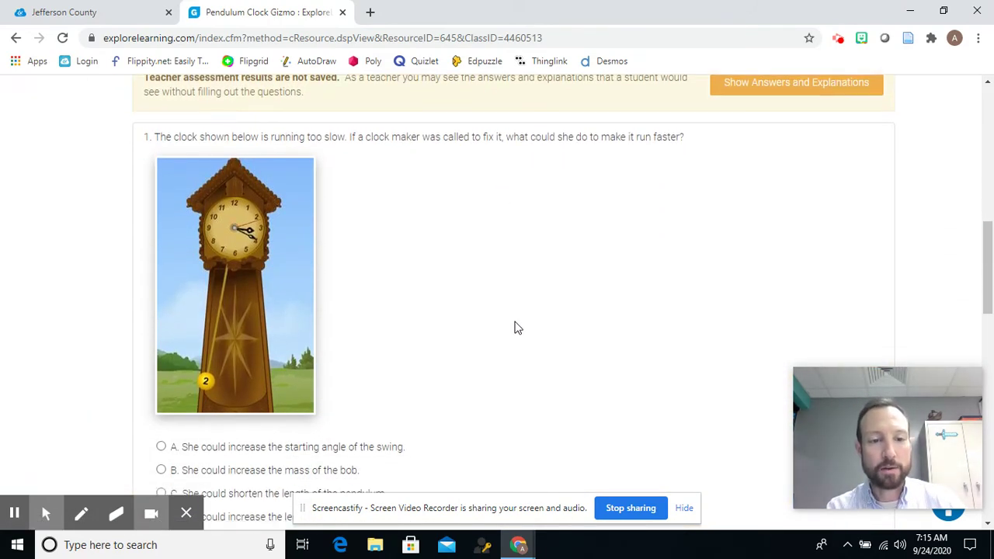
pyautogui.scroll(-1, 532, 318)
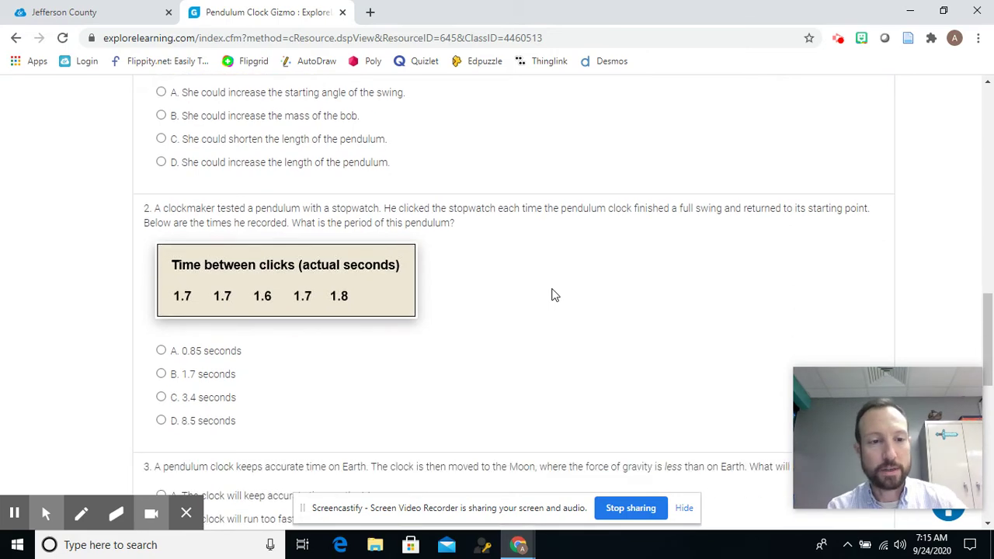
pyautogui.scroll(-8, 559, 293)
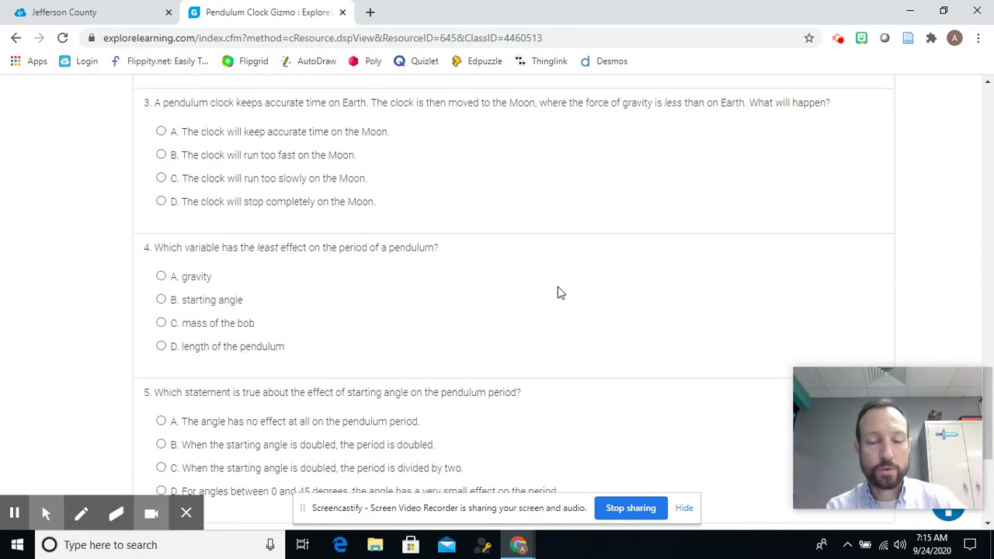
pyautogui.scroll(18, 561, 291)
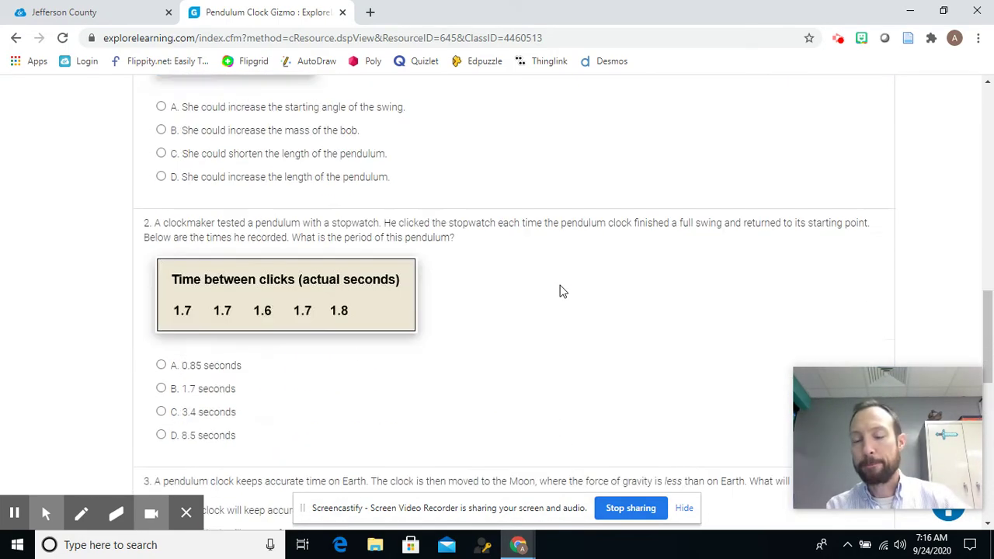
pyautogui.scroll(2, 560, 291)
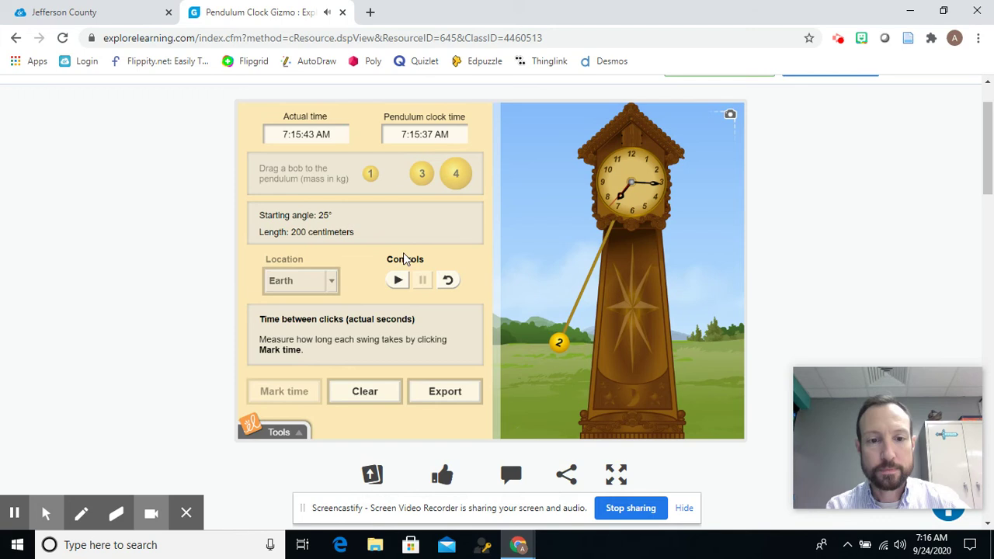
# Restart the pendulum with Play, then scroll to the bottom of the Assessment Questions and back to the top
pyautogui.click(397, 280)
pyautogui.scroll(1, 419, 233)
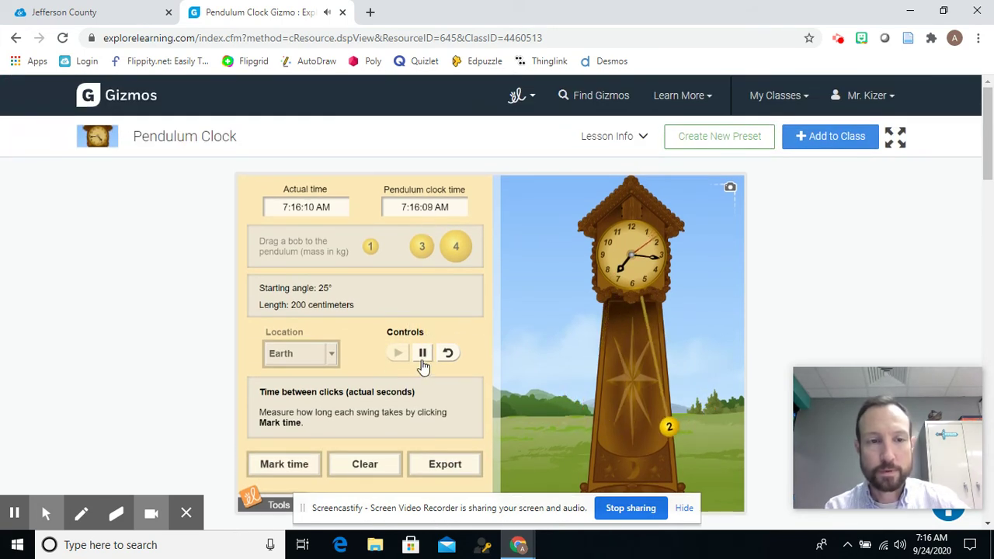
pyautogui.scroll(-1, 511, 316)
pyautogui.scroll(-1, 518, 315)
pyautogui.scroll(-1, 518, 314)
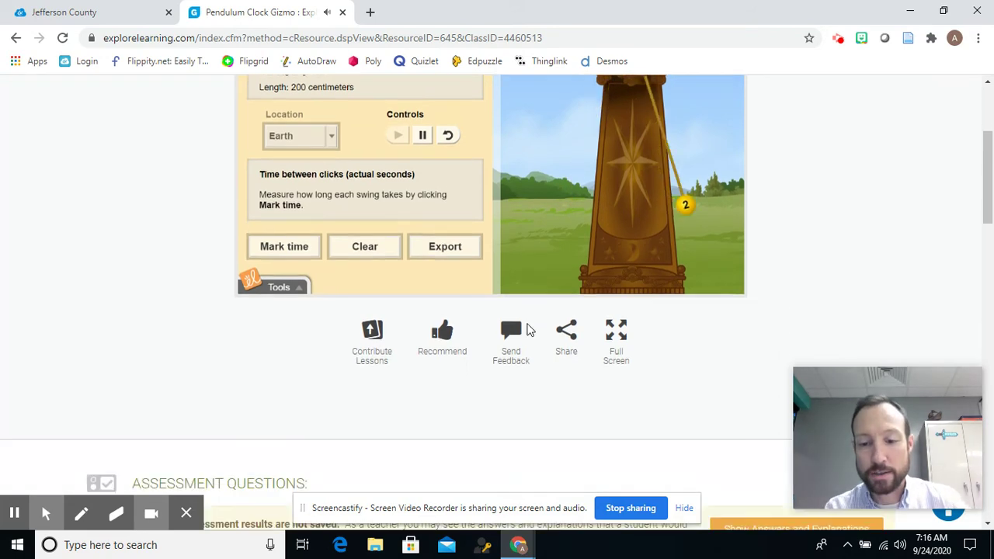
pyautogui.scroll(-1, 528, 330)
pyautogui.scroll(-4, 535, 329)
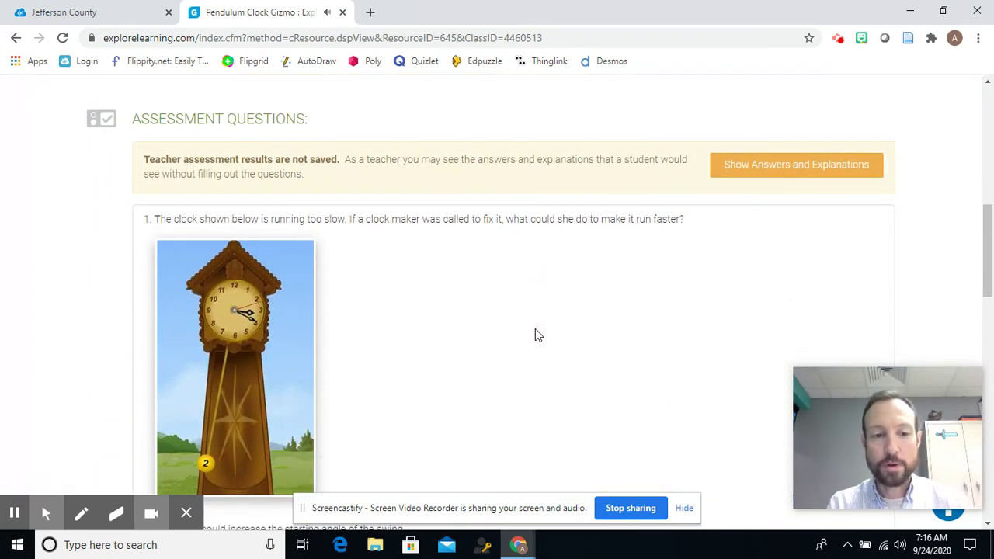
pyautogui.scroll(-7, 536, 337)
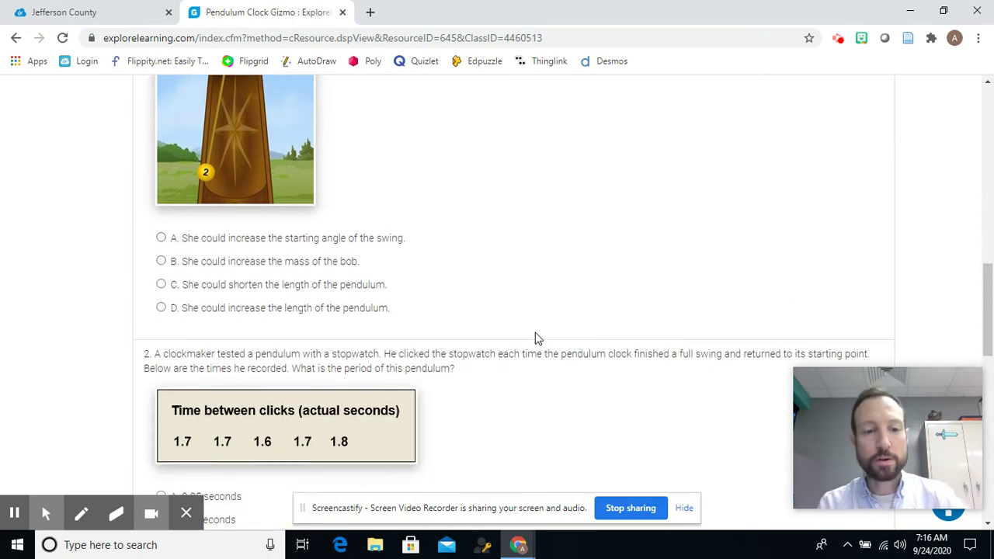
pyautogui.scroll(-6, 516, 292)
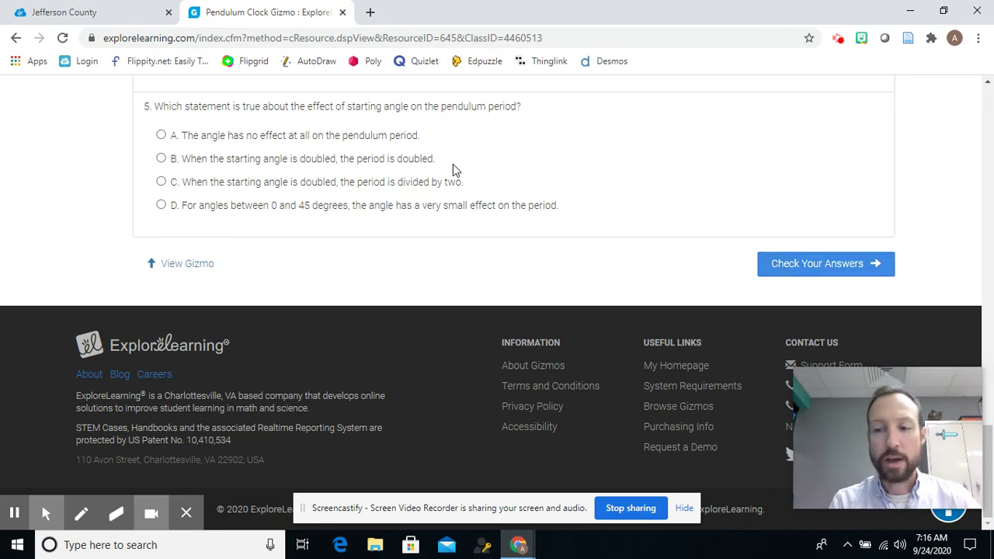
pyautogui.scroll(12, 452, 164)
pyautogui.scroll(9, 453, 164)
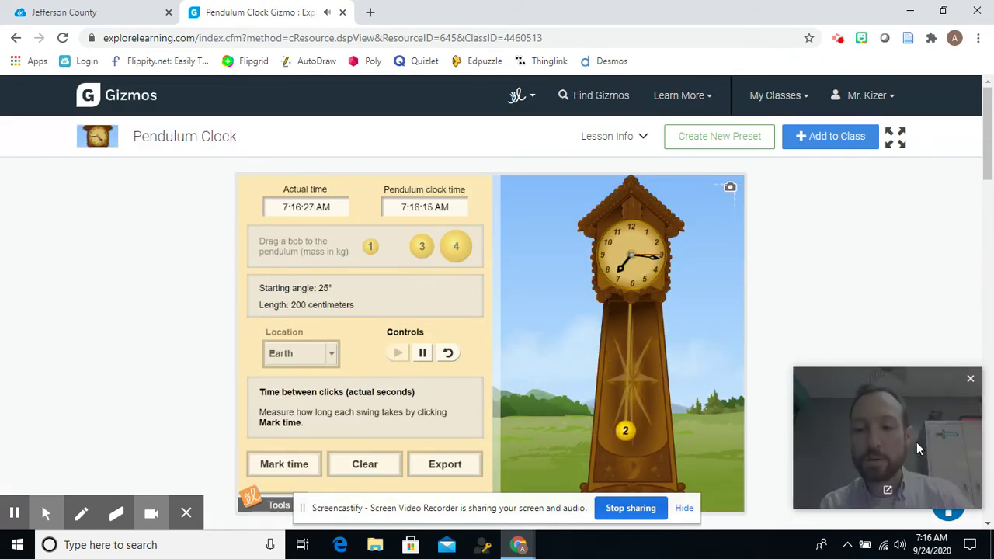
pyautogui.moveTo(152, 519)
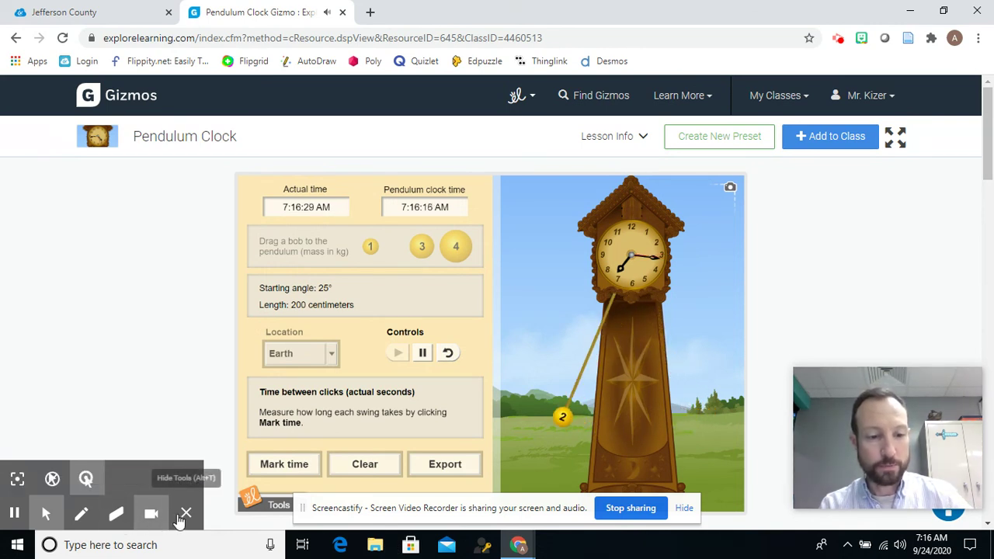